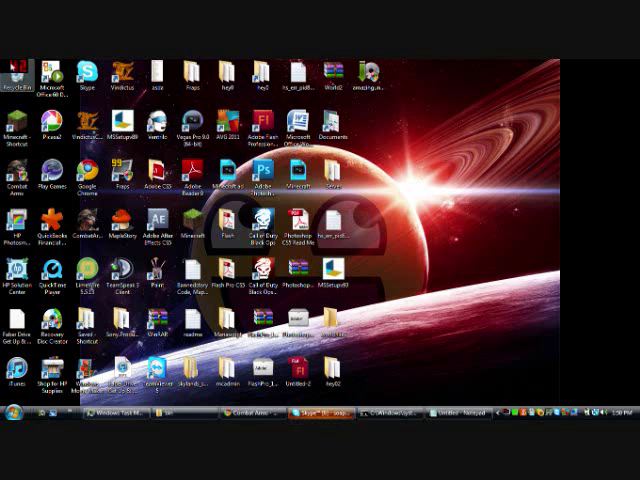
Rubber-band select several blocks of desktop icons, clearing the selection each time
drag(452, 80, 488, 104)
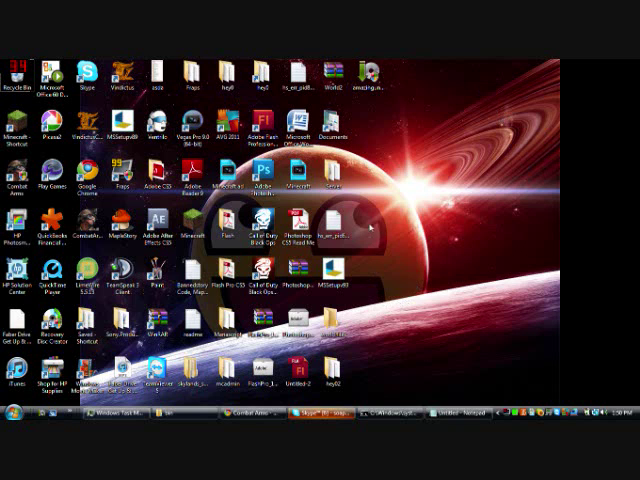
mouse_move(600, 108)
mouse_down()
mouse_move(246, 60)
mouse_move(2, 400)
mouse_move(228, 232)
mouse_move(2, 262)
mouse_up()
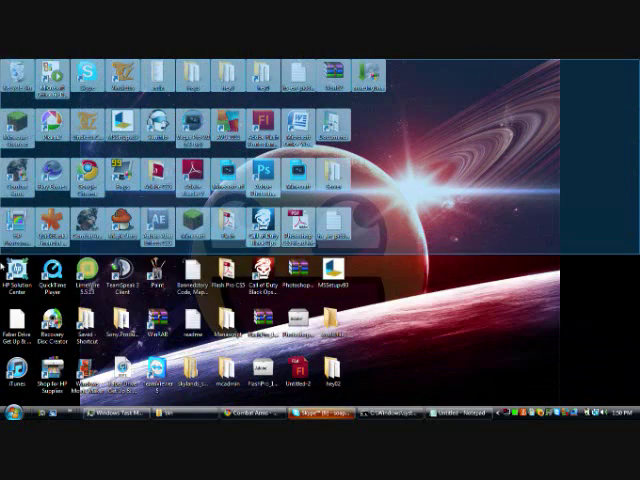
mouse_move(2, 262)
mouse_down()
mouse_move(62, 340)
mouse_move(38, 340)
mouse_up()
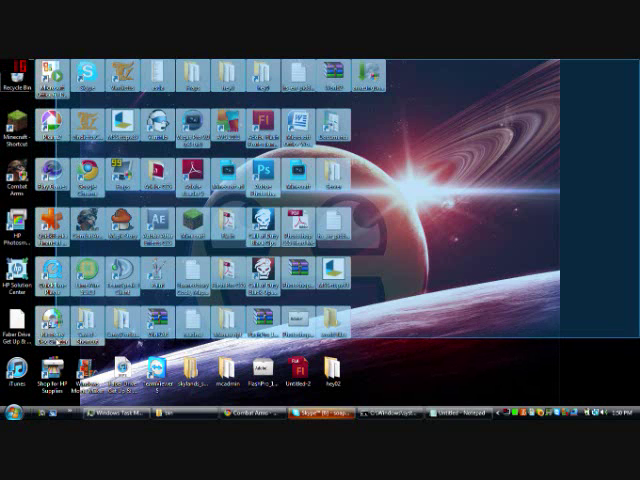
click(478, 298)
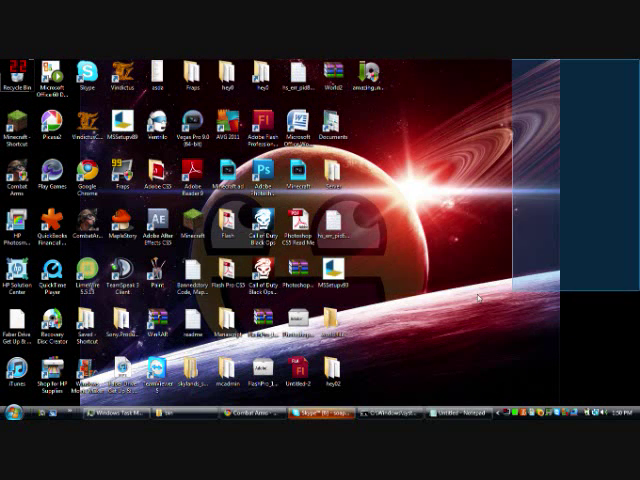
drag(478, 60, 36, 340)
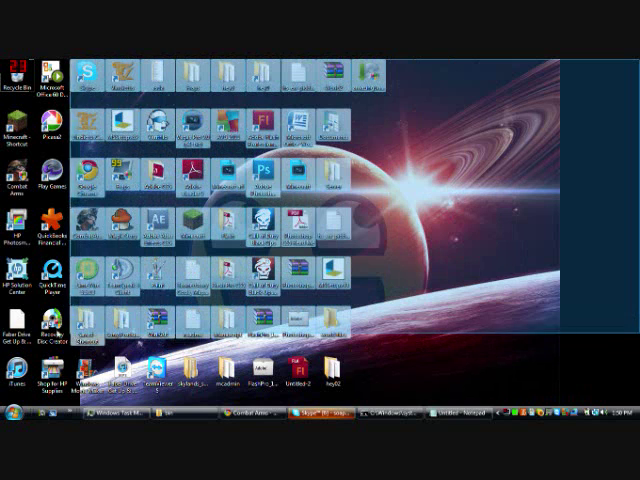
click(490, 360)
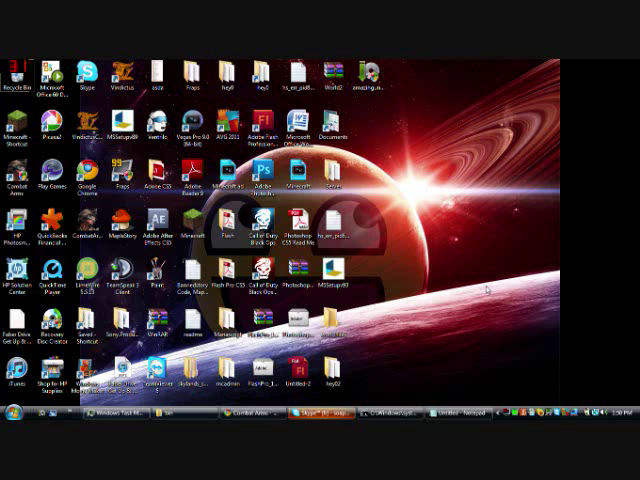
Restore the Skype call window from the taskbar, then minimize it again
click(322, 412)
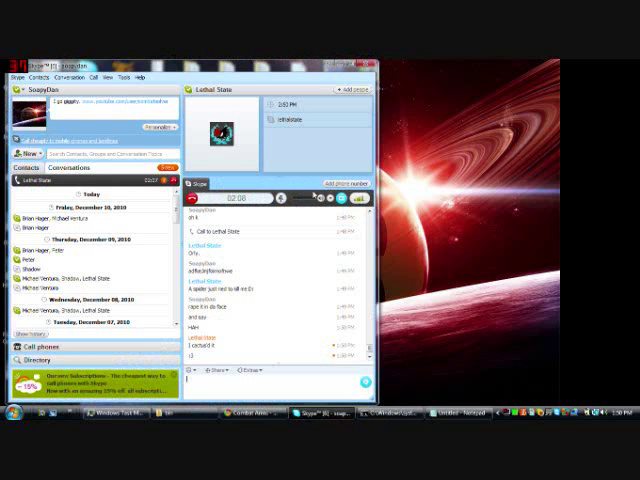
click(347, 66)
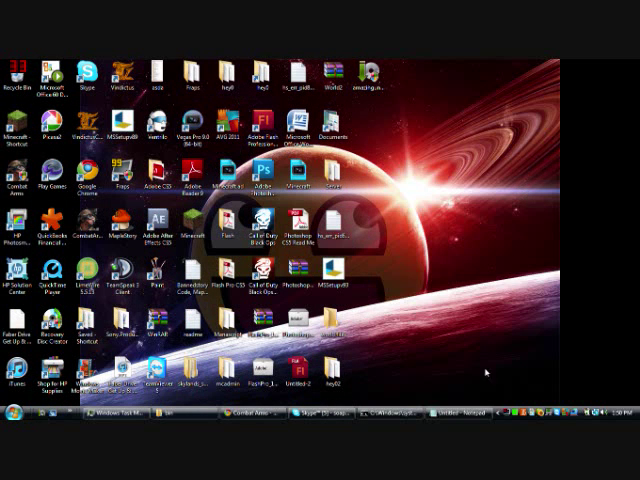
click(390, 413)
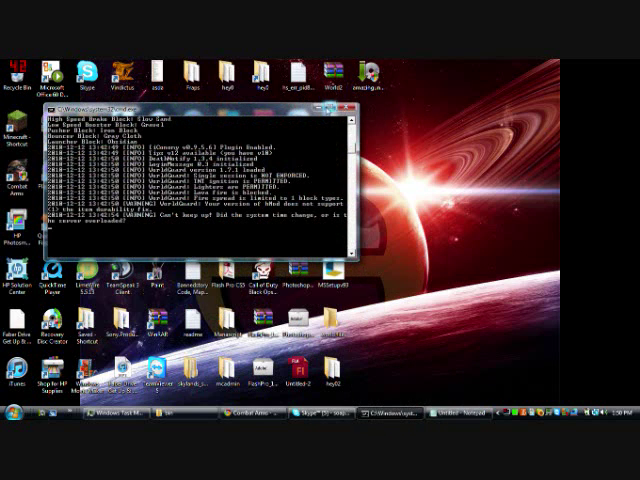
key(super+Left)
key(super+Down)
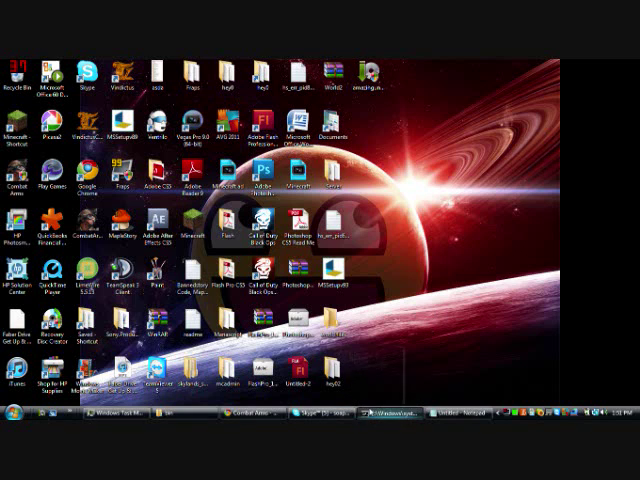
click(385, 412)
click(270, 64)
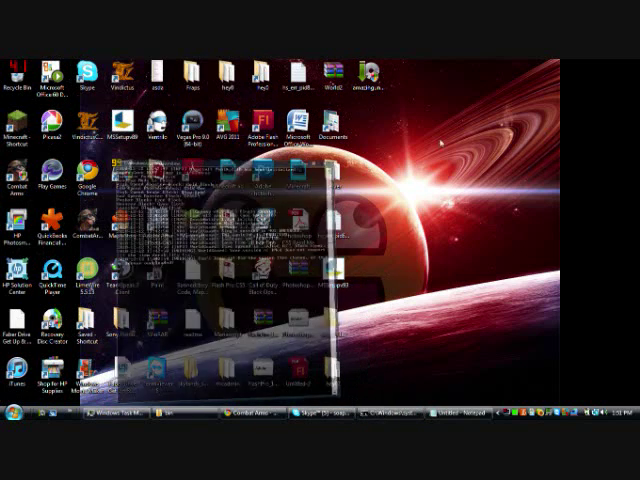
click(320, 412)
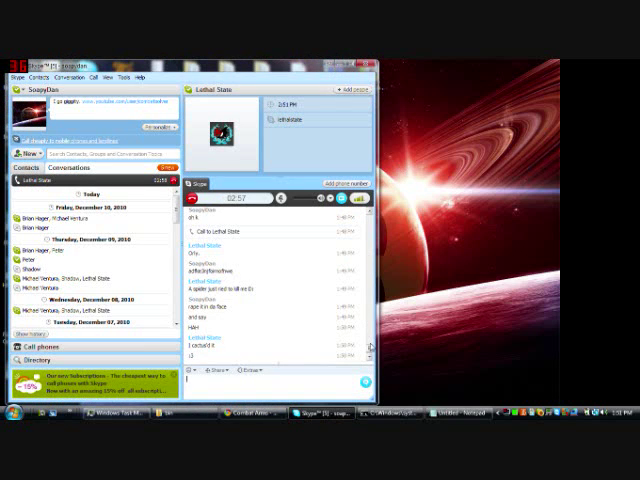
scroll(280, 290, up, 3)
scroll(280, 290, up, 3)
scroll(280, 290, up, 3)
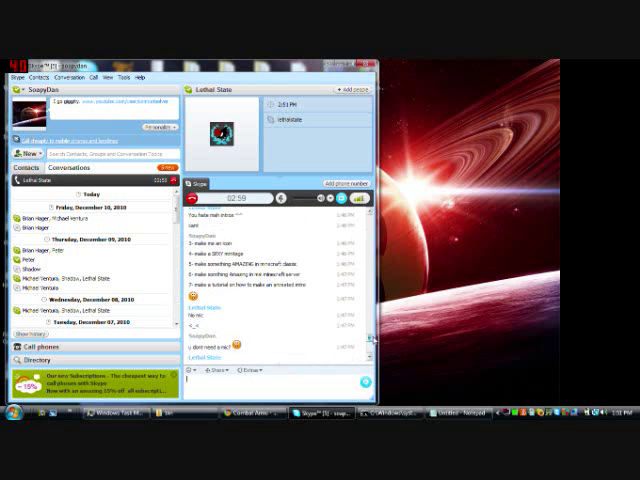
scroll(280, 290, up, 3)
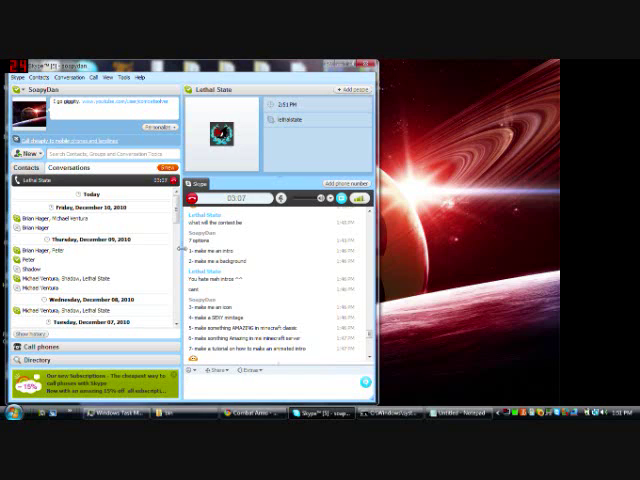
triple_click(210, 250)
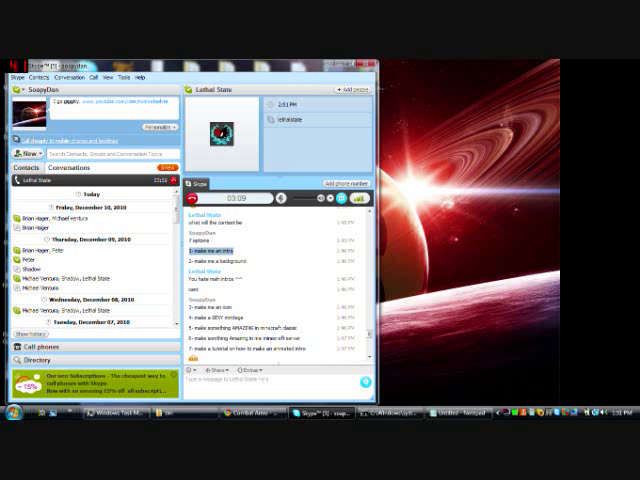
click(115, 126)
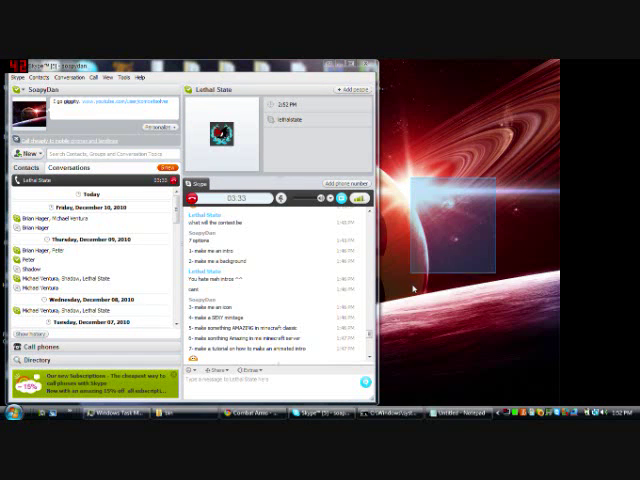
Highlight option 1 (make me an intro) and option 2 (background), then hide Skype with Win+D
key(super+d)
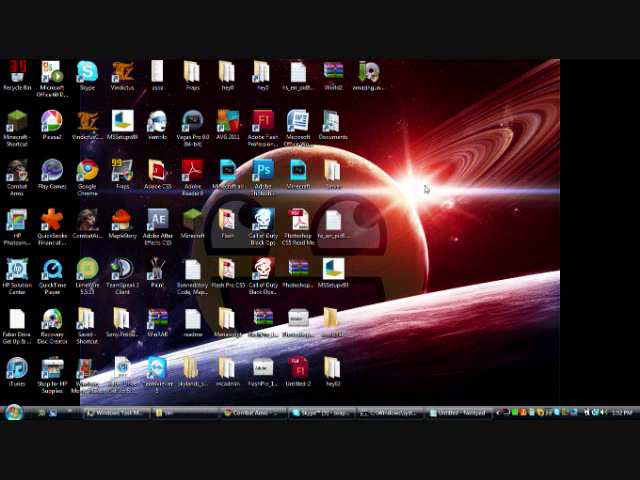
key(super+d)
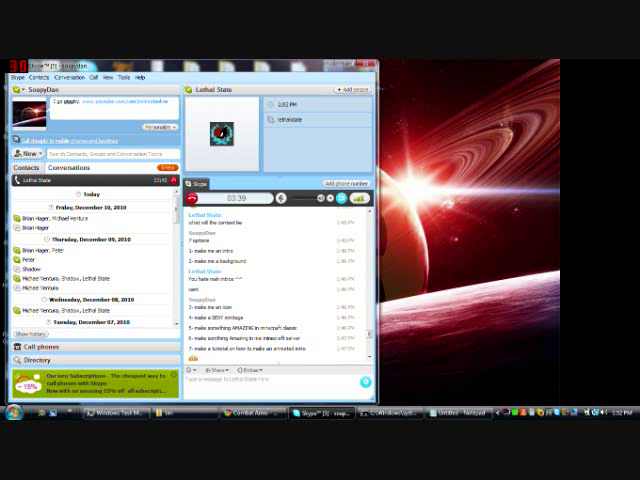
drag(189, 251, 222, 251)
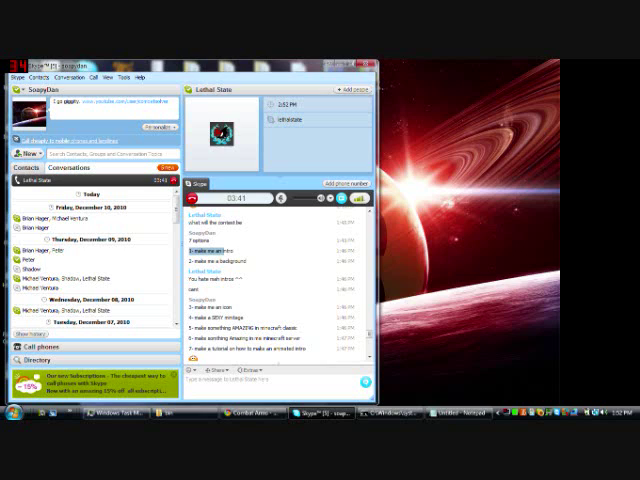
click(250, 300)
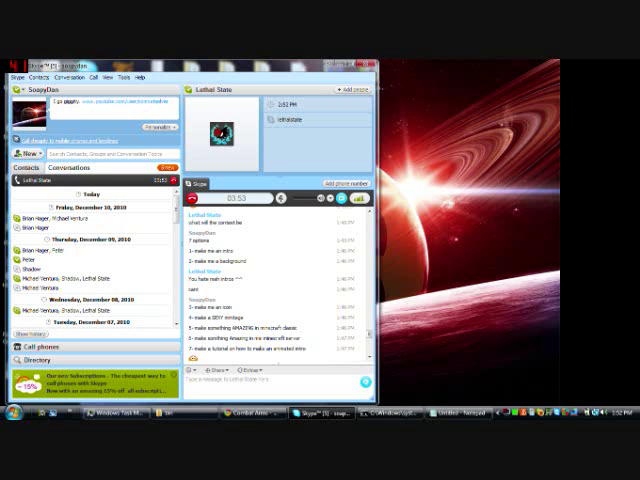
scroll(90, 260, down, 5)
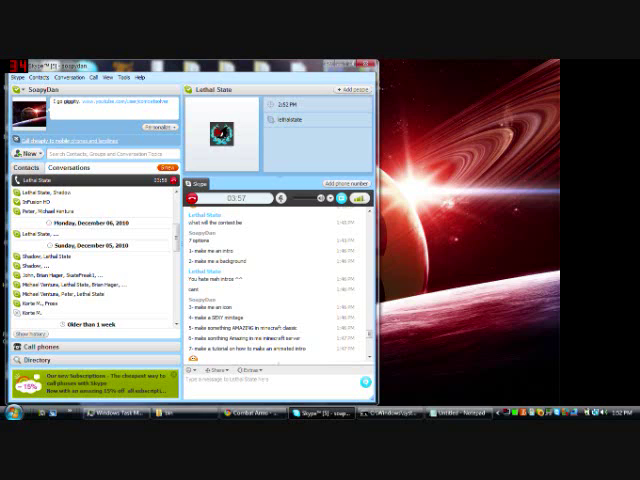
drag(190, 260, 350, 260)
scroll(370, 332, down, 1)
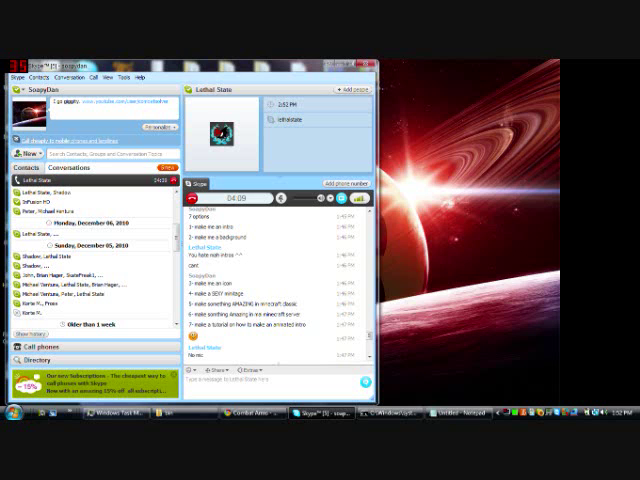
key(super+d)
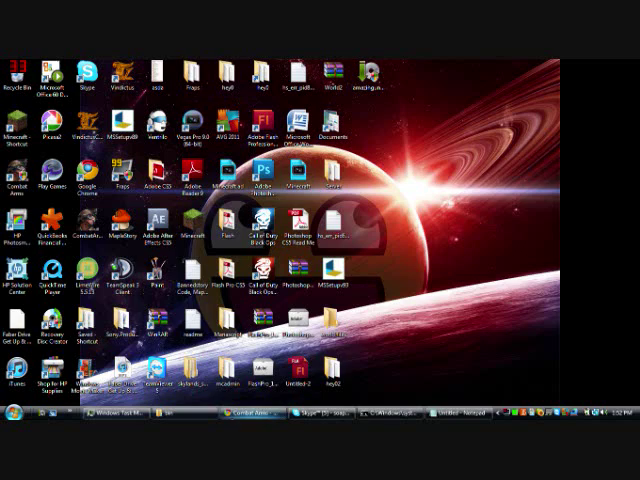
Restore Chrome and open the CombatSolver channel from YouTube Subscriptions
click(250, 412)
click(115, 65)
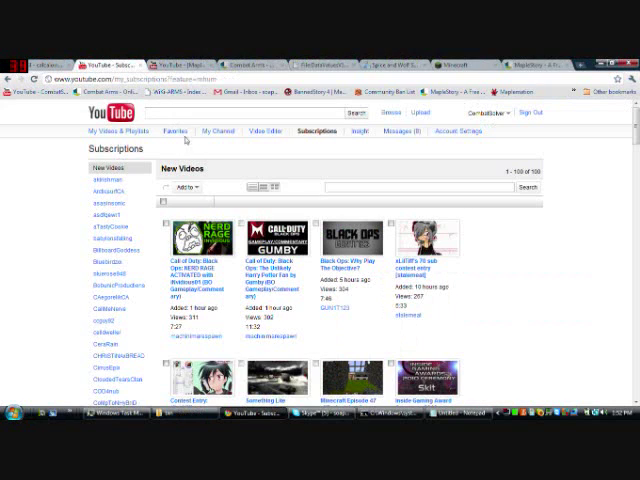
click(40, 91)
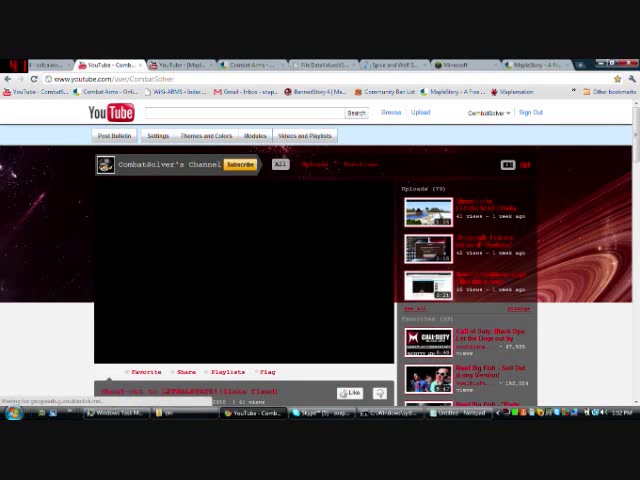
scroll(320, 260, down, 3)
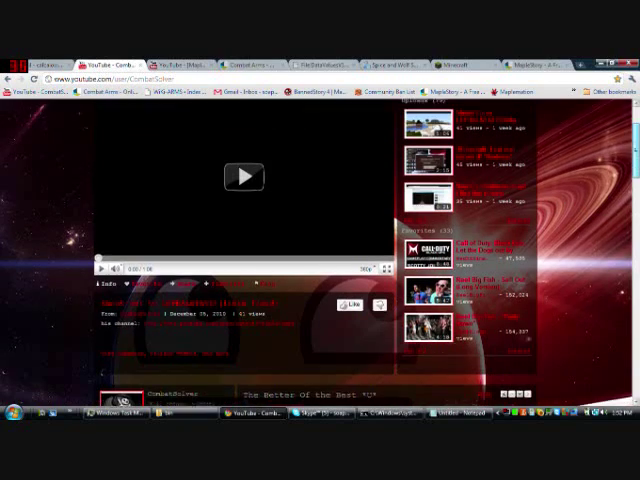
scroll(320, 260, down, 5)
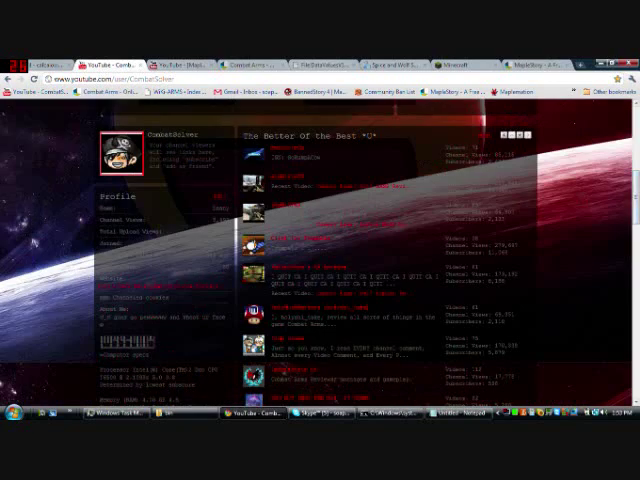
scroll(320, 260, down, 5)
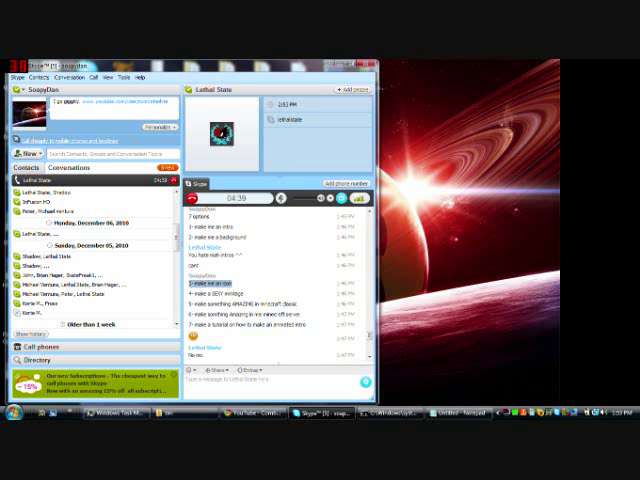
Highlight option three (icon), option four (montage) and option five (Minecraft classic) in turn
drag(188, 283, 232, 283)
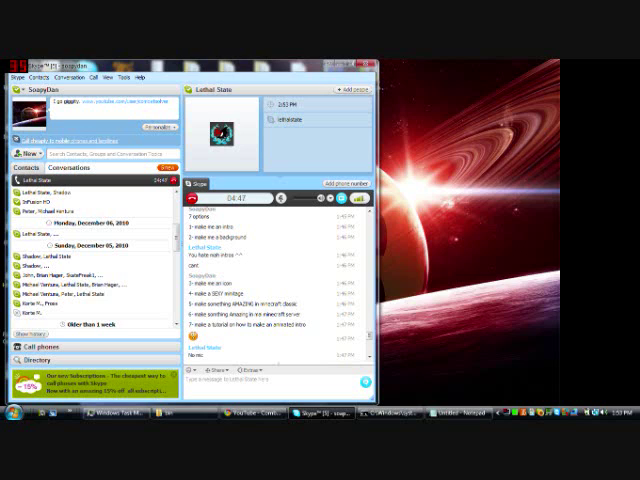
drag(188, 293, 243, 293)
click(186, 300)
drag(186, 303, 296, 303)
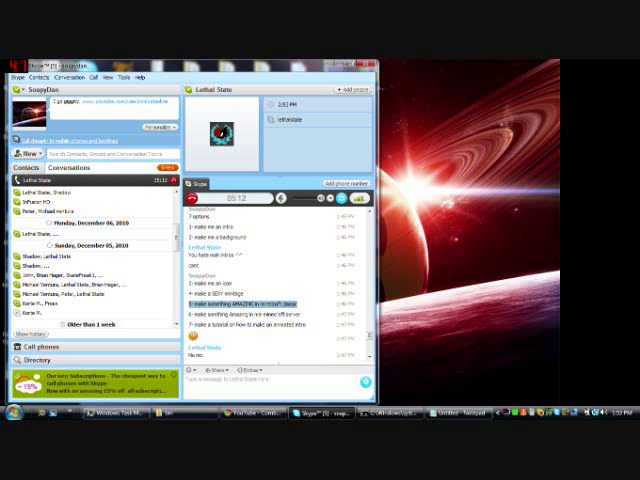
Highlight option six (Minecraft server) and option seven (animation tutorial), then minimize Skype
drag(189, 313, 300, 314)
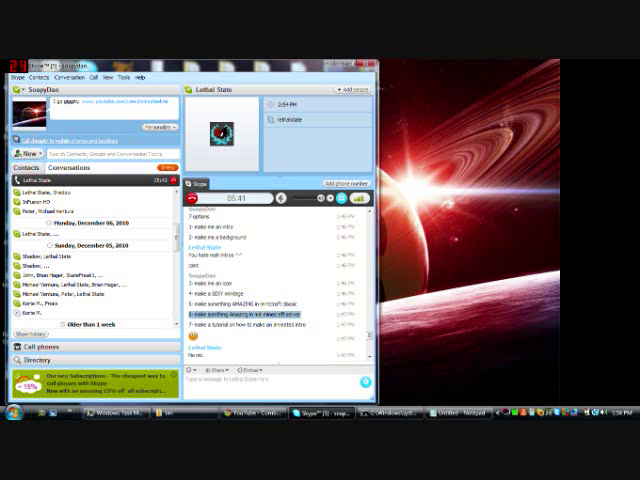
drag(189, 324, 307, 325)
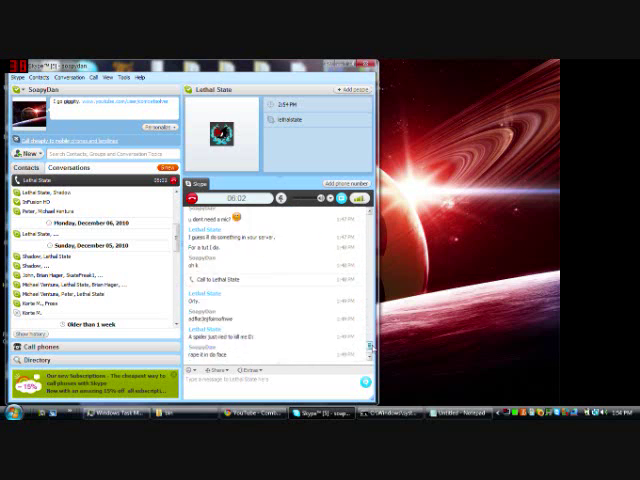
scroll(280, 290, up, 3)
scroll(280, 290, up, 3)
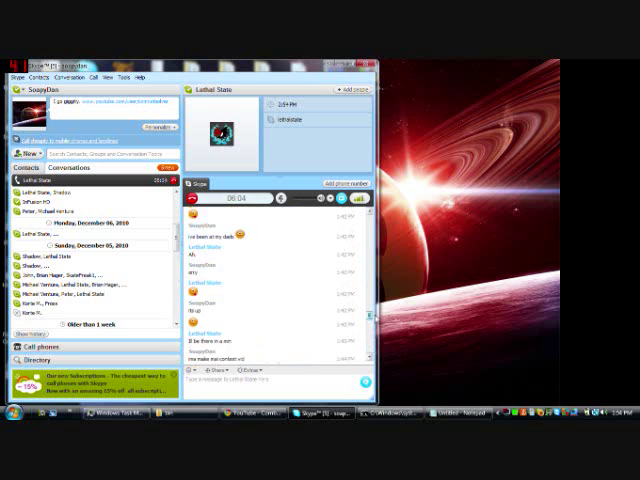
scroll(280, 290, down, 3)
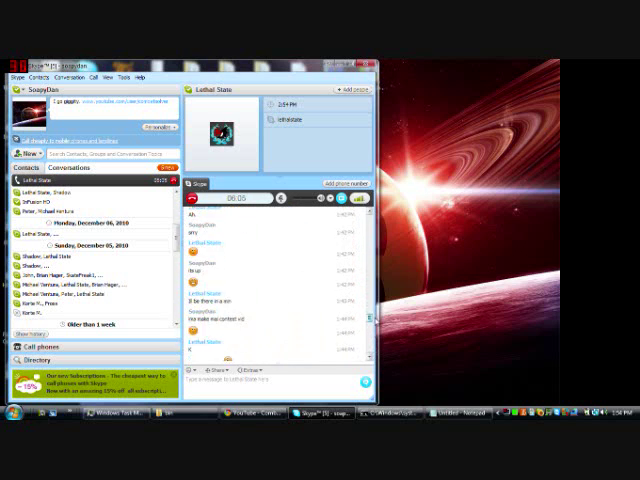
click(347, 66)
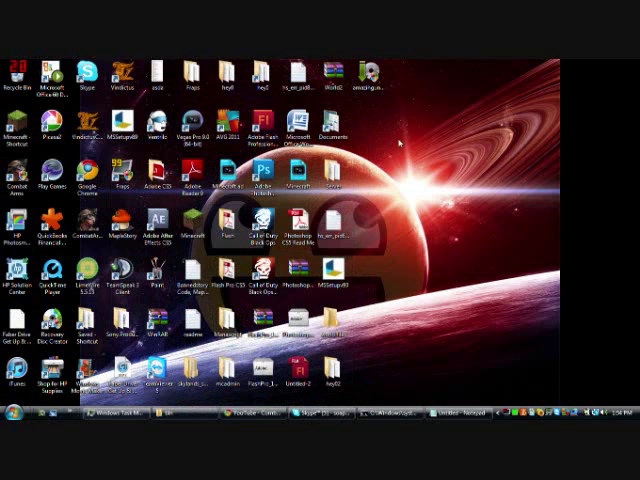